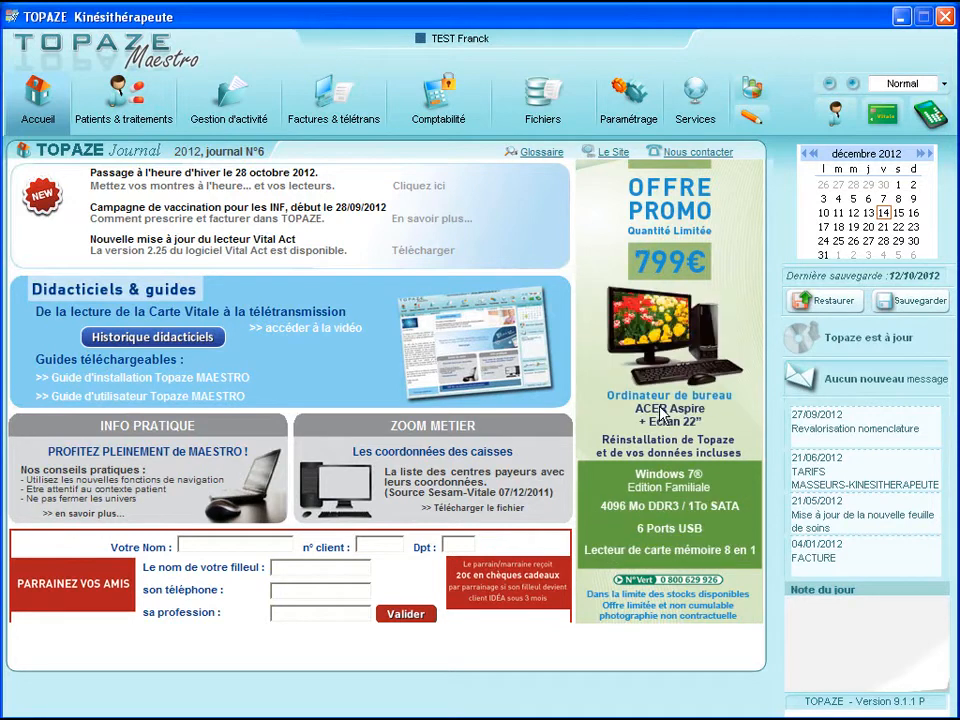
Review the NOEMIE return slips for the RAM return of 13/11/2012 and the CPAM Nanterre and AMPI returns of 09/11/2012
click(333, 117)
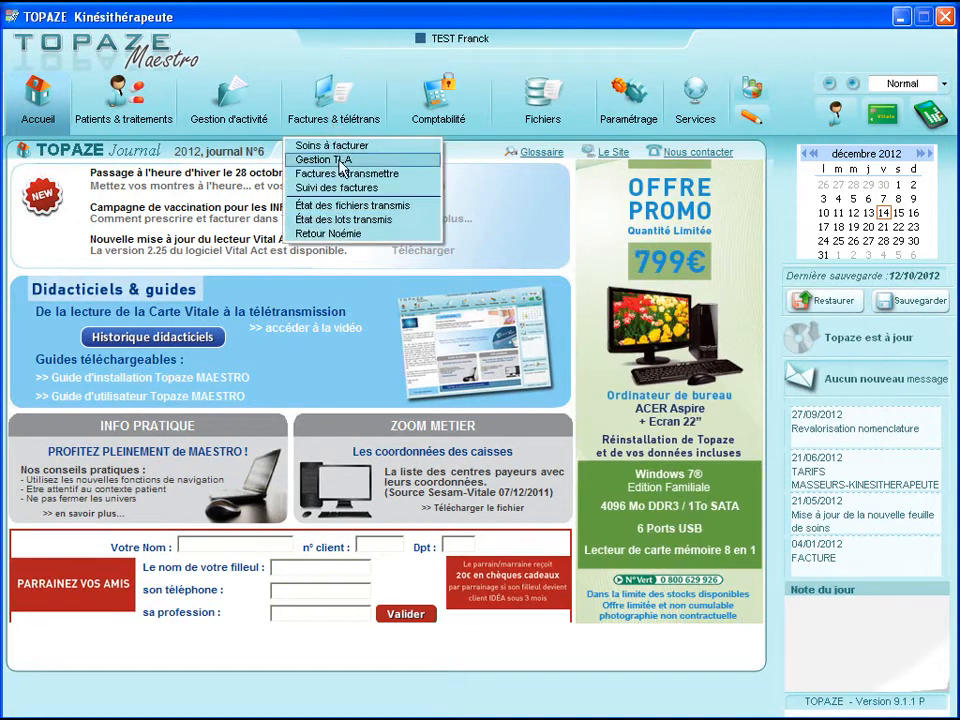
click(325, 233)
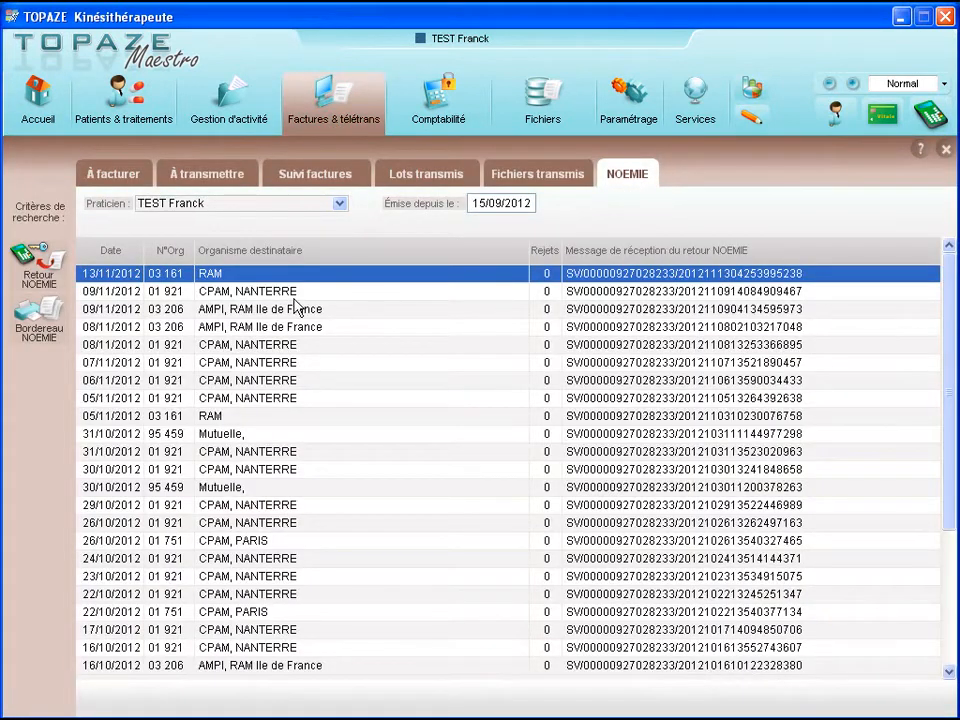
double_click(214, 276)
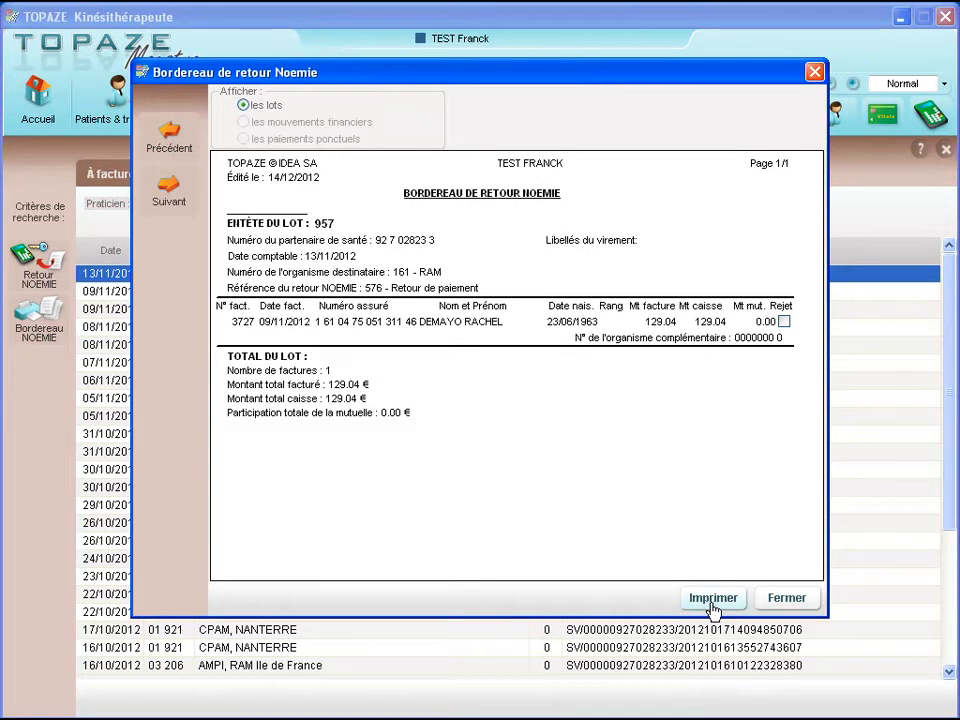
click(786, 598)
double_click(279, 291)
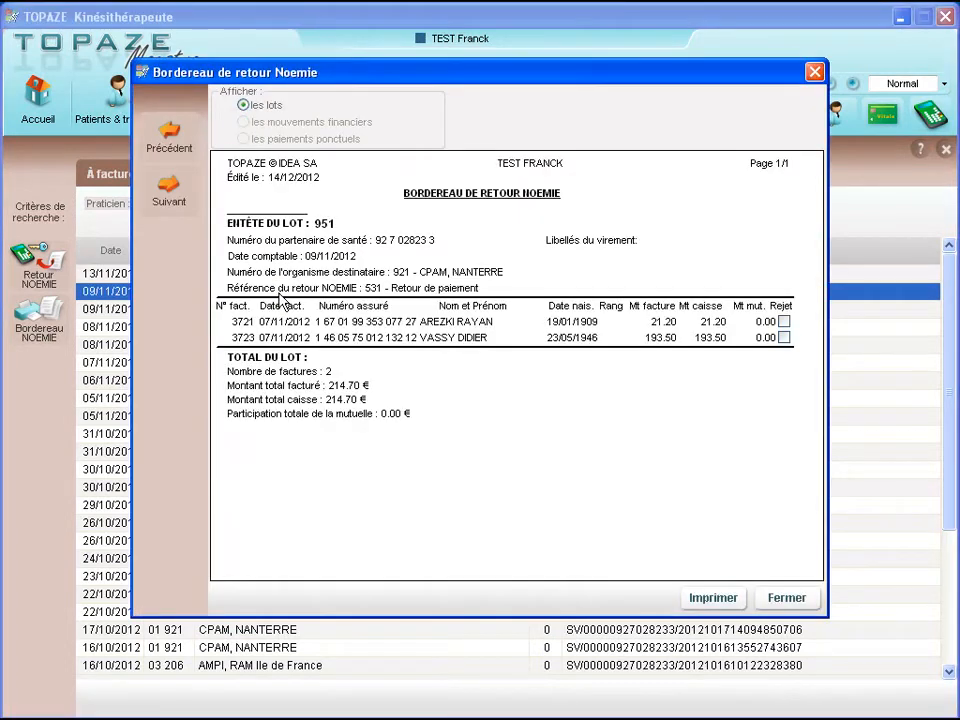
click(785, 600)
double_click(244, 313)
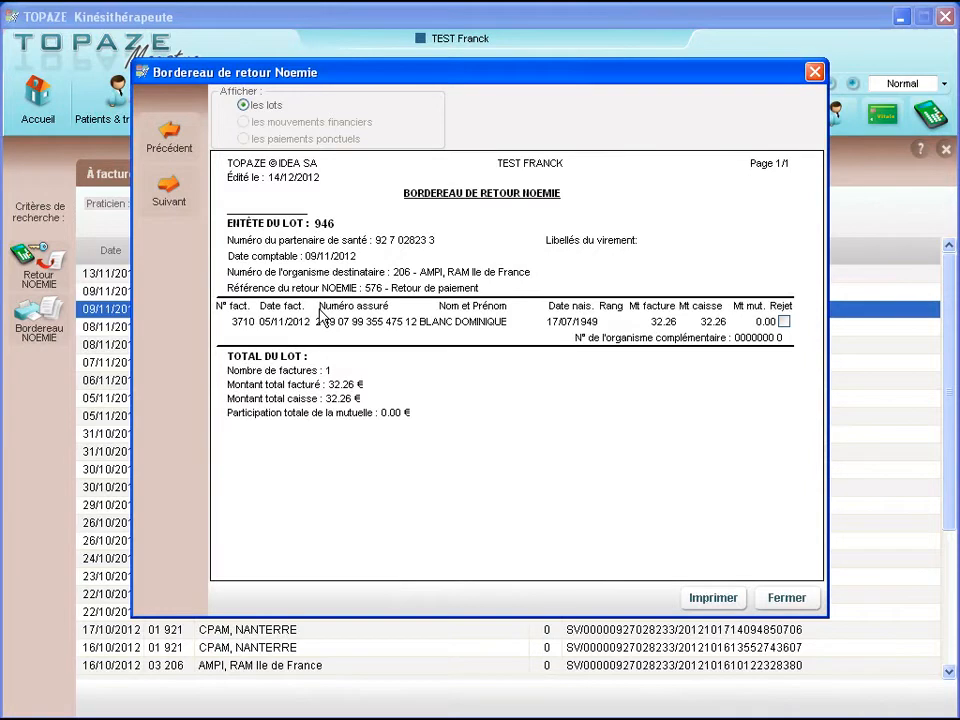
click(787, 600)
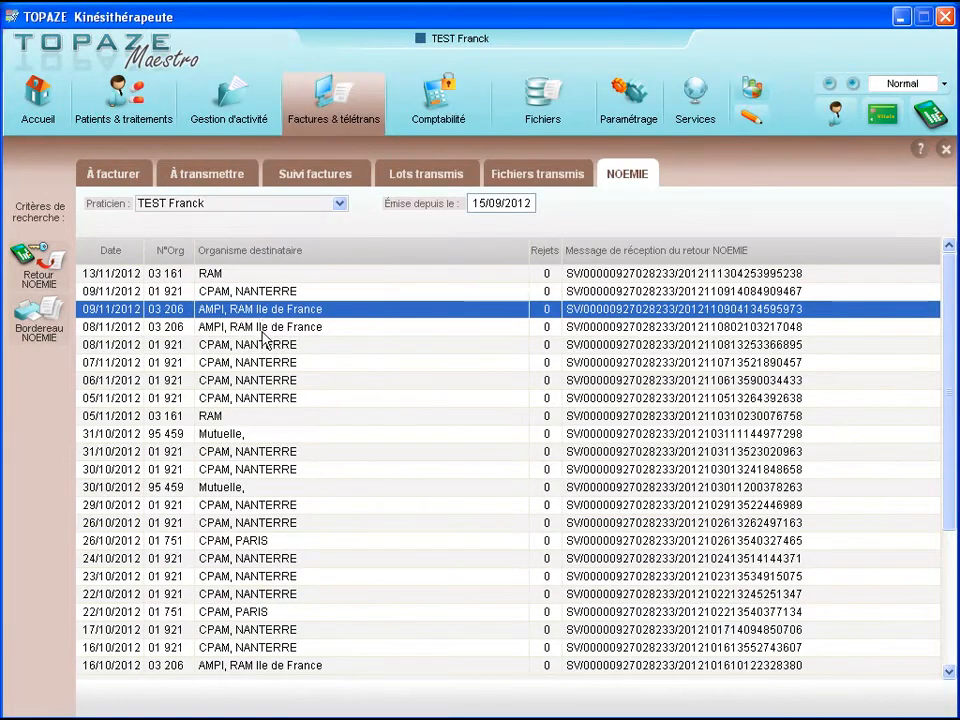
Filter the invoice tracking list to accepted invoices (Acceptées), sort it by lot in descending order, and check the payment columns
click(314, 175)
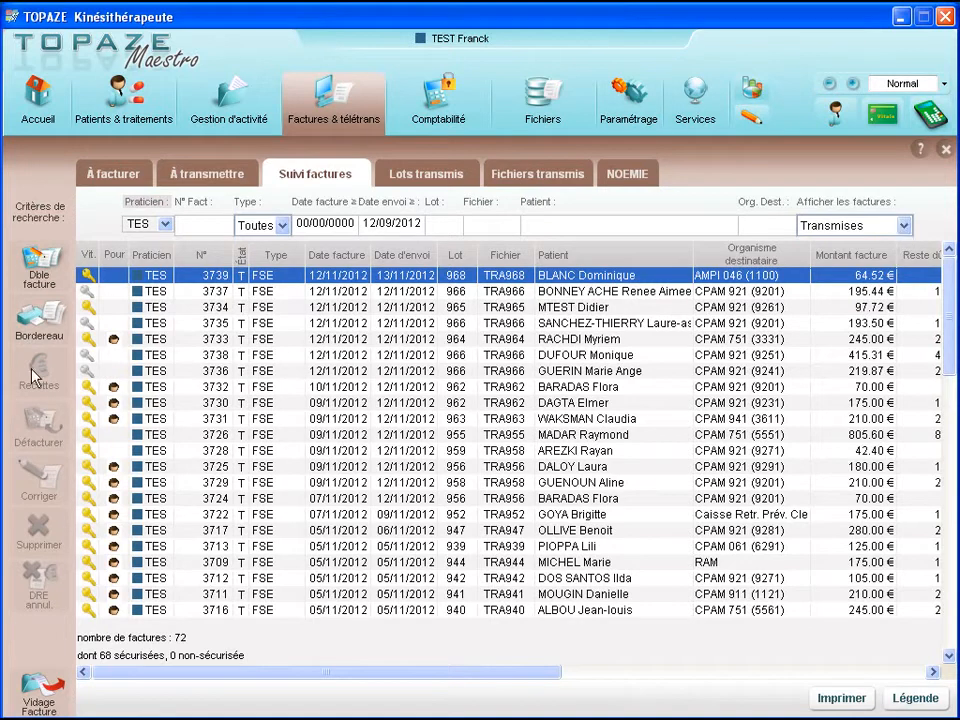
click(904, 225)
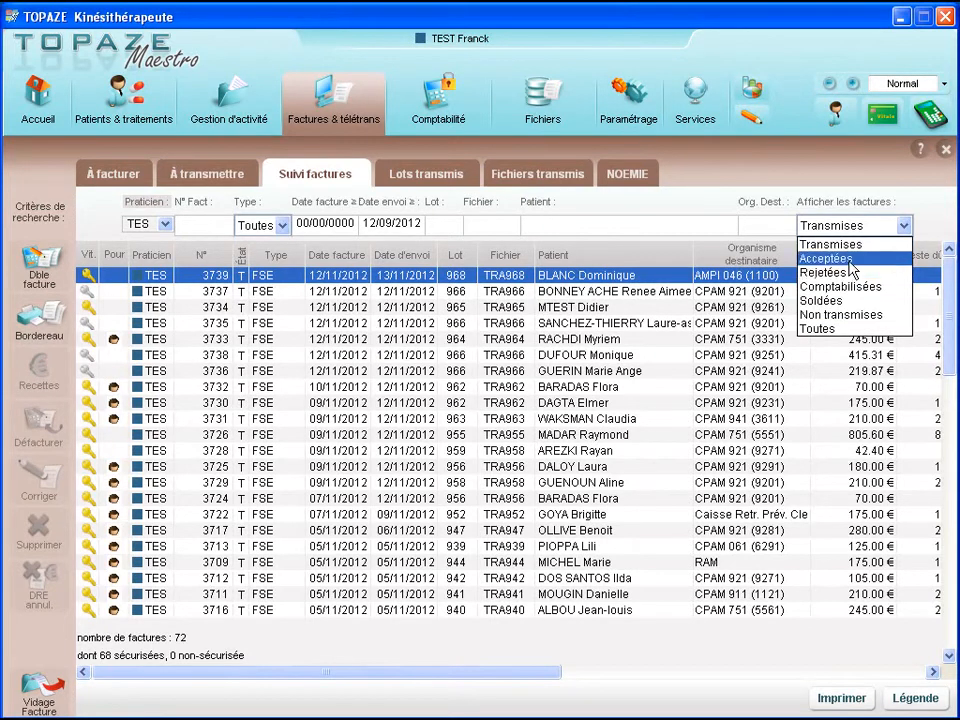
click(852, 262)
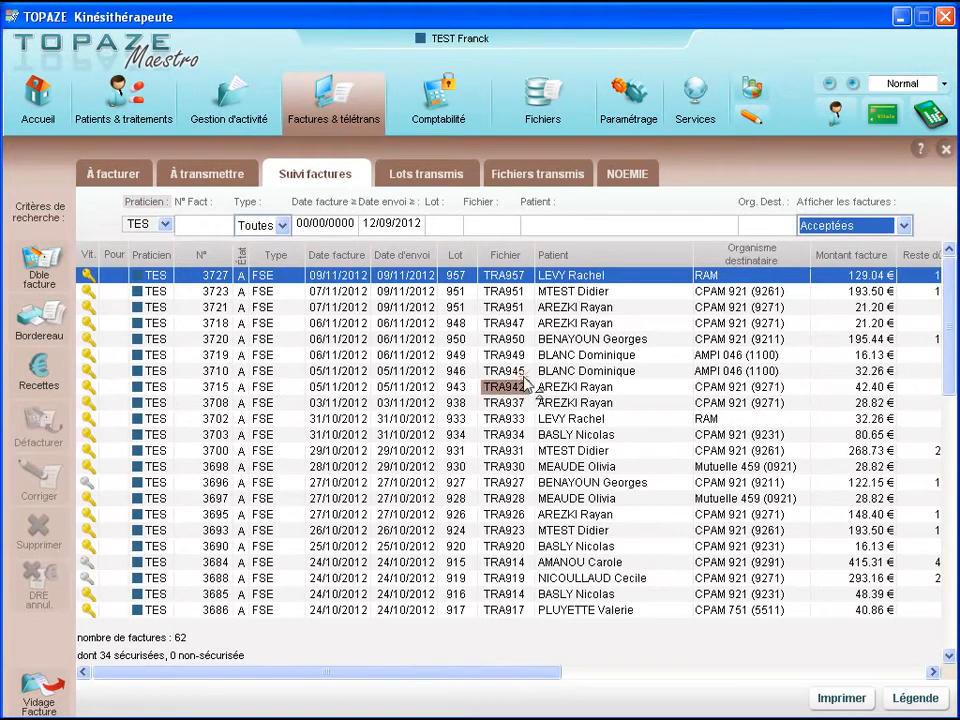
click(456, 257)
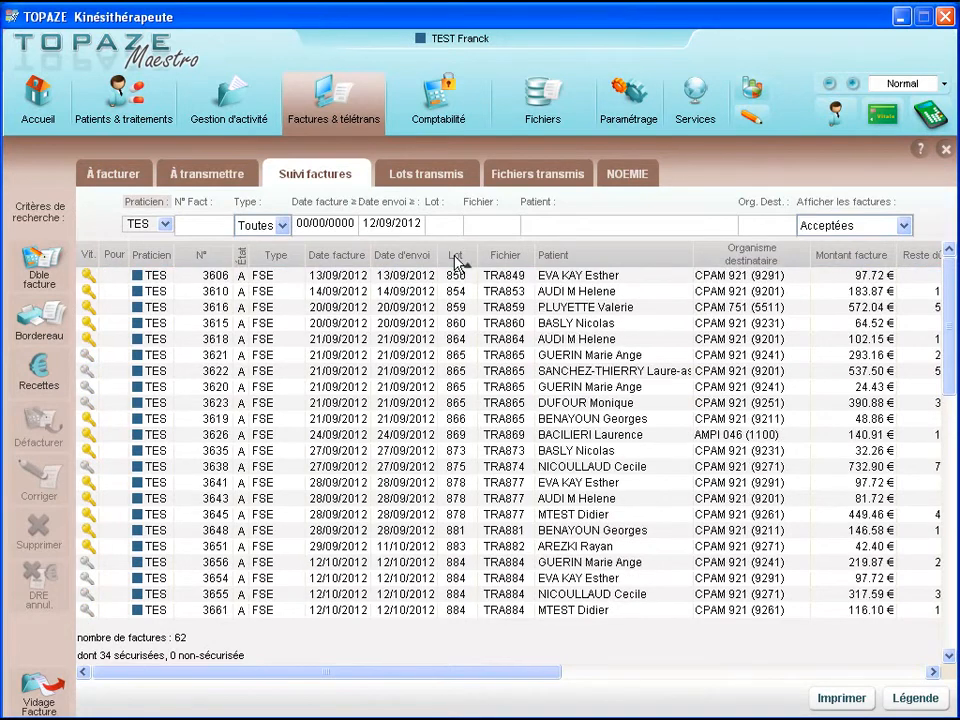
click(457, 257)
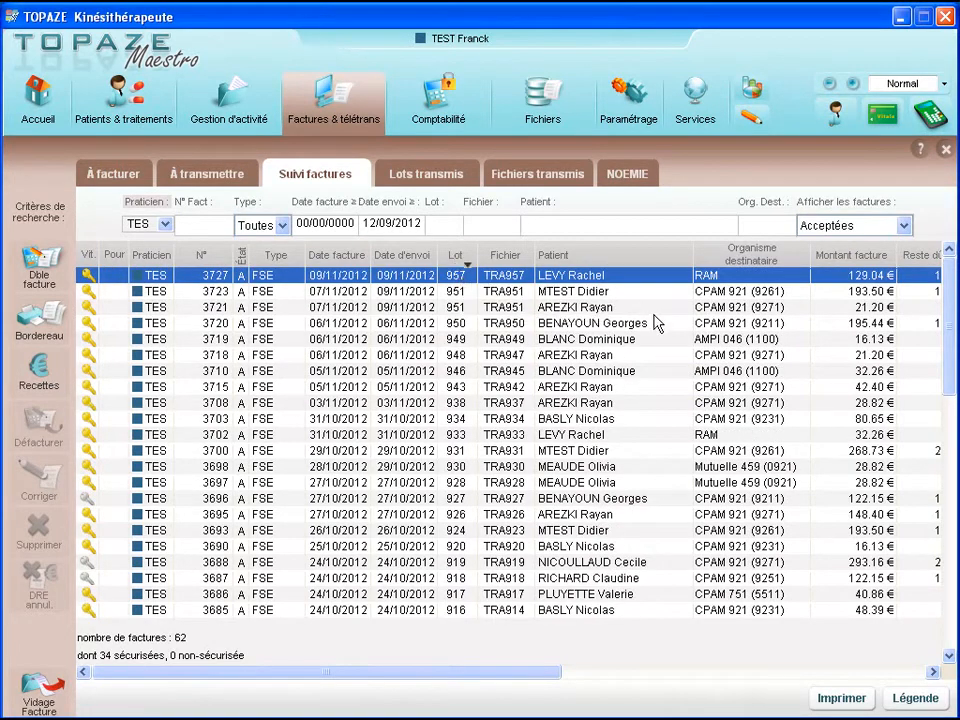
drag(437, 680, 848, 685)
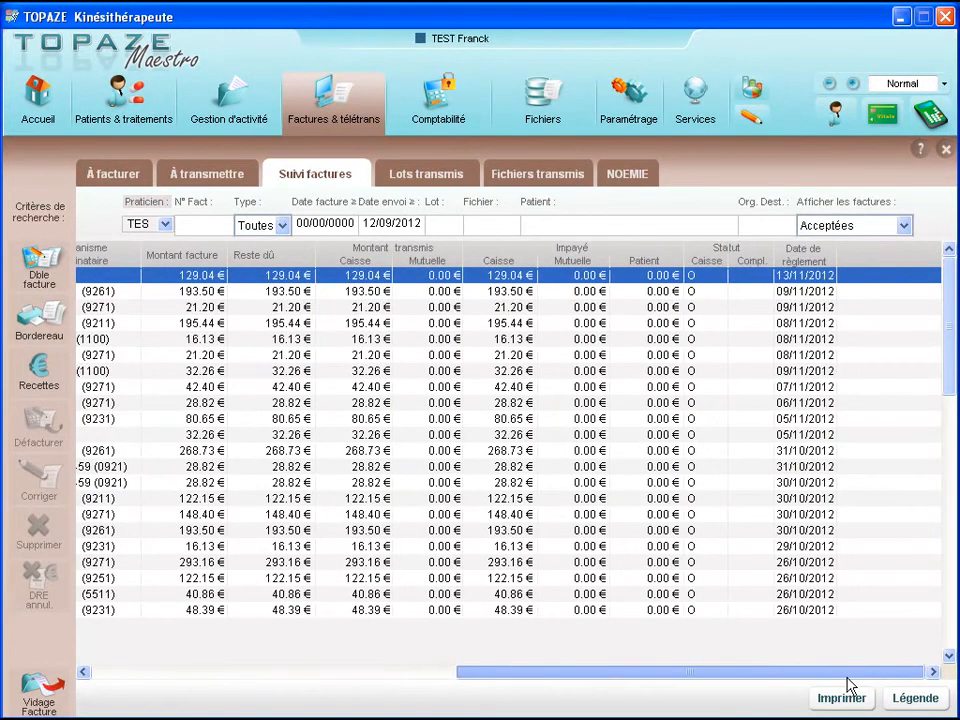
drag(774, 684, 416, 678)
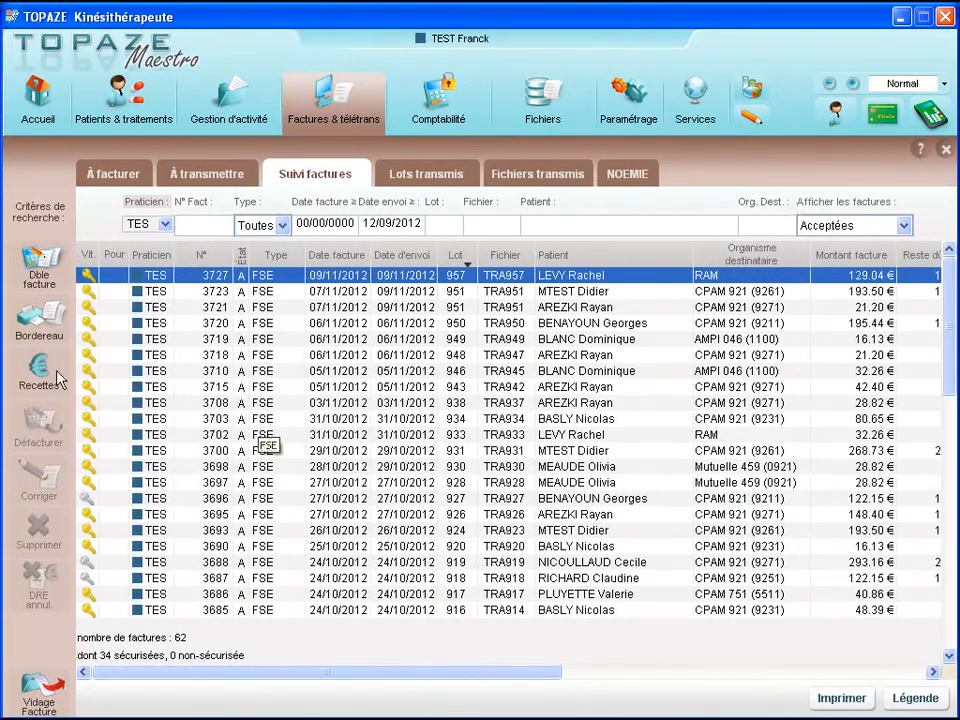
Start a recipient-organisation receipt for the two lot 951 invoices, initialising the accounting year from 01/01/2012 to 31/12/2012
click(566, 292)
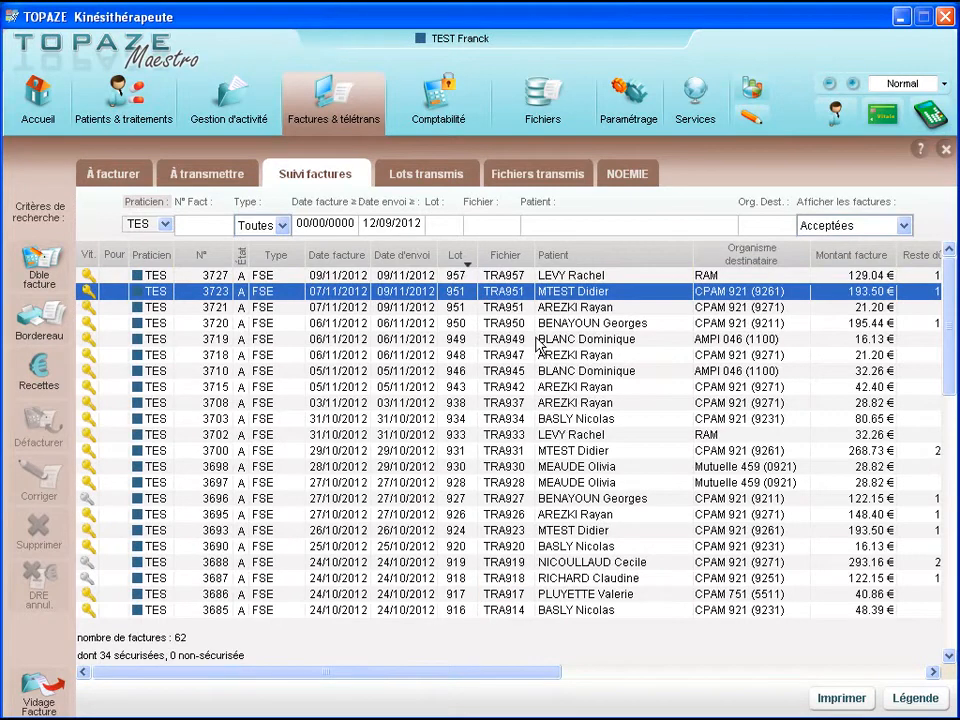
ctrl+click(550, 307)
click(42, 368)
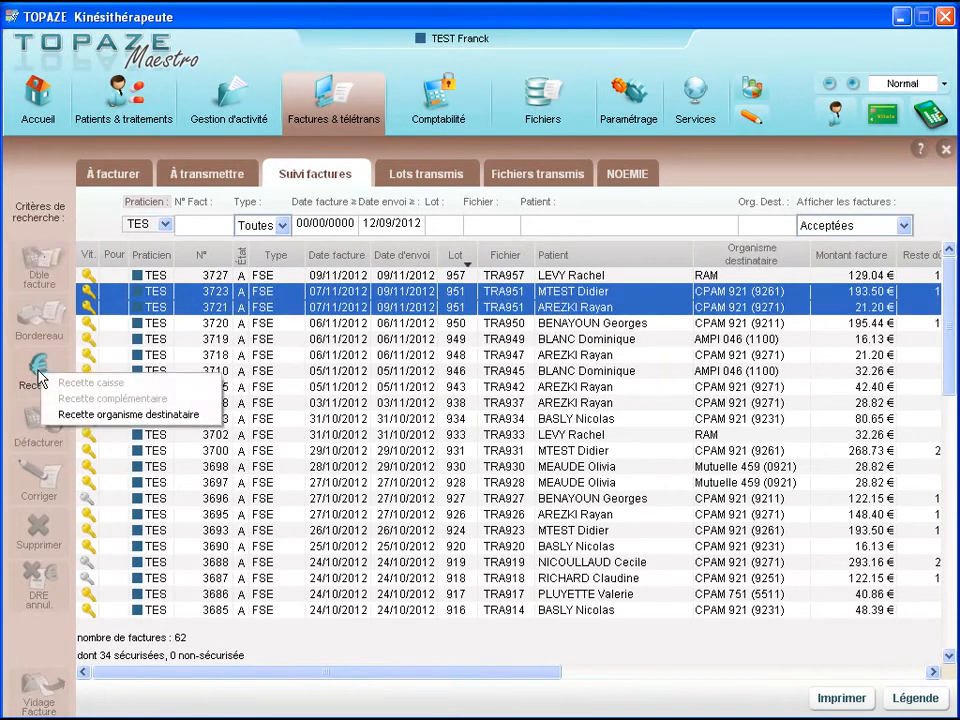
click(90, 414)
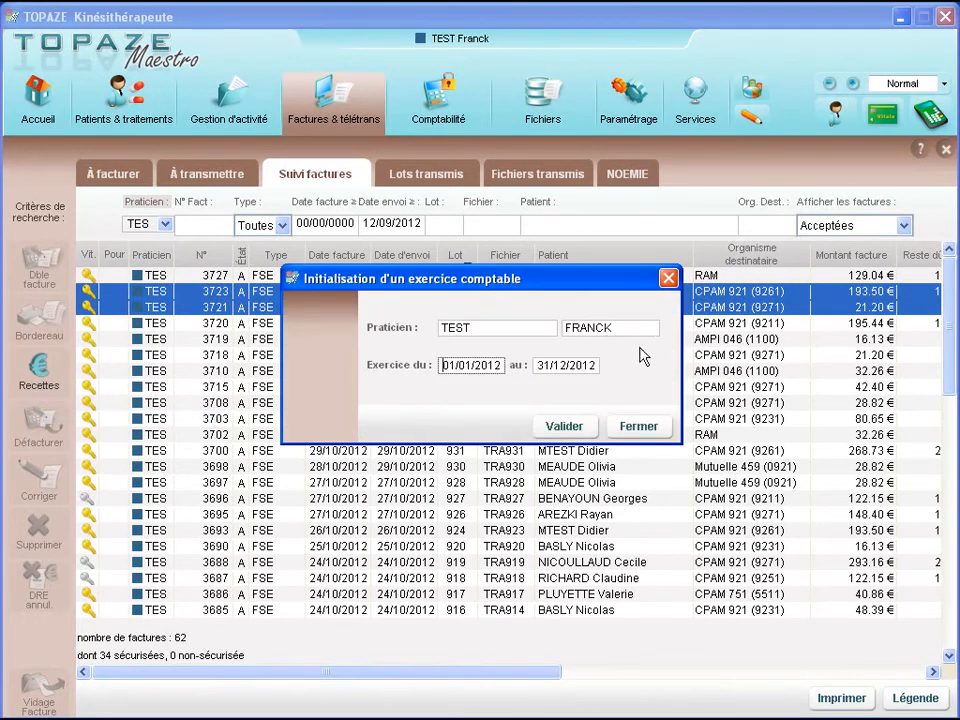
click(566, 424)
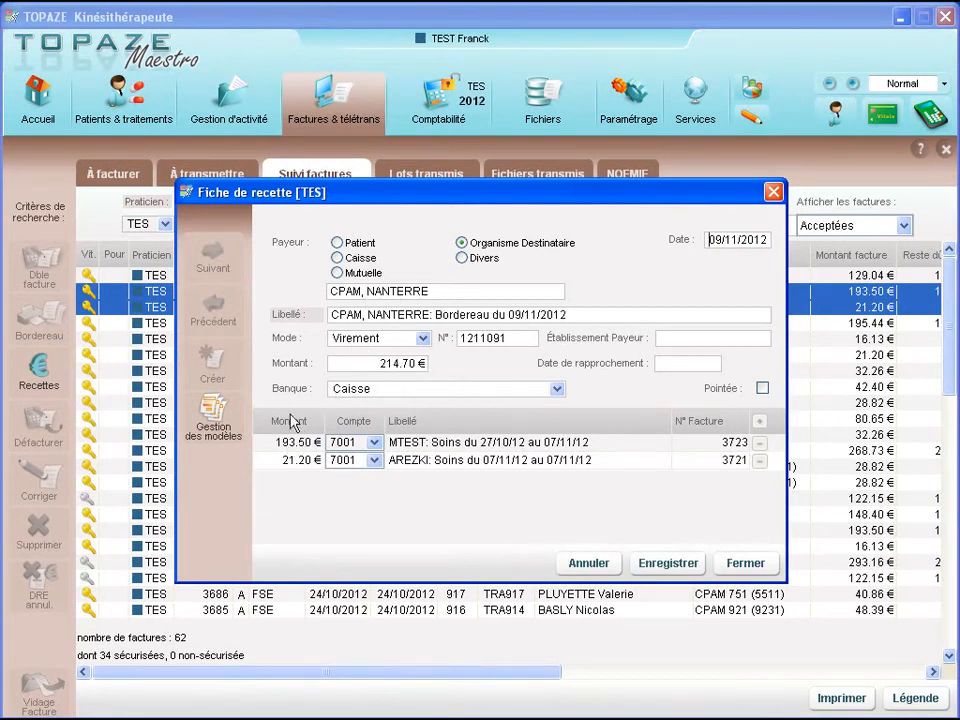
Set the bank of the CPAM Nanterre receipt to Compte bancaire professionnel, save the receipt and close it
click(557, 389)
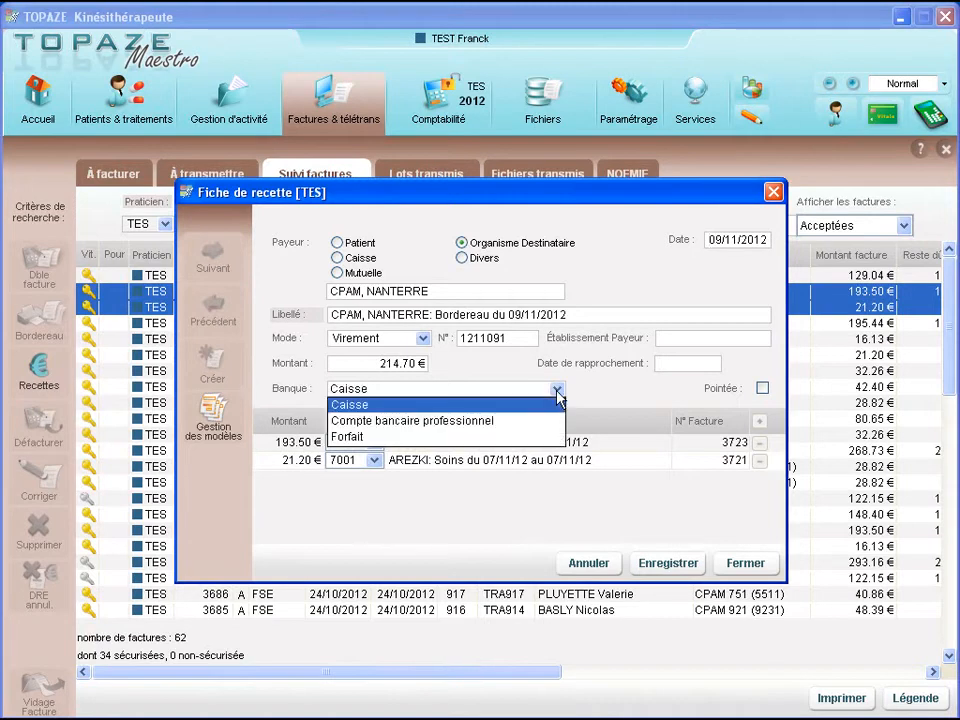
click(489, 421)
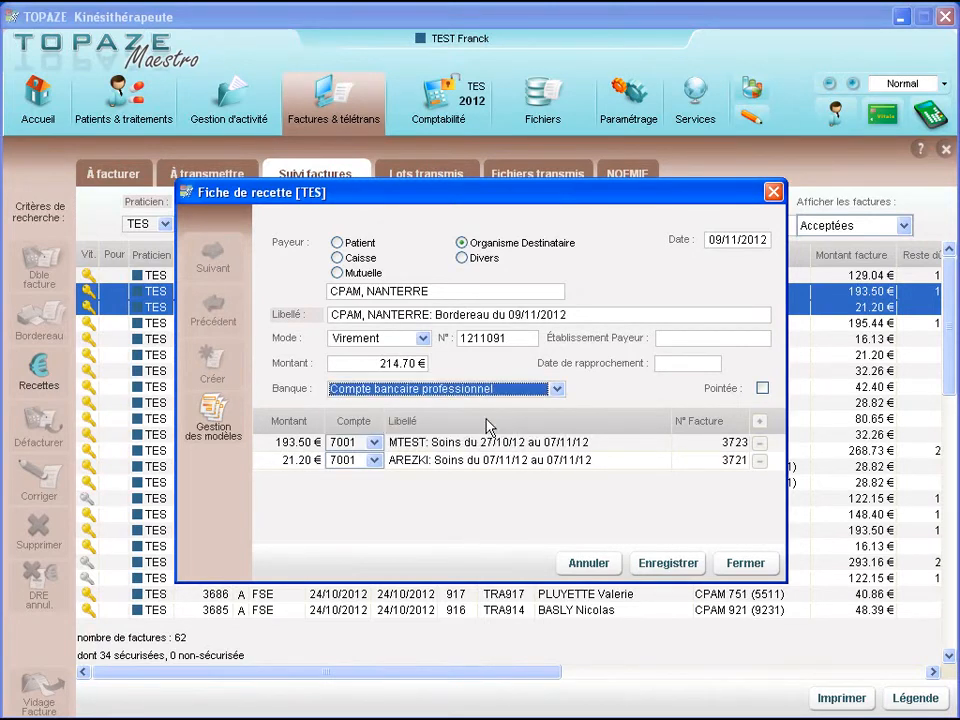
click(668, 564)
click(745, 563)
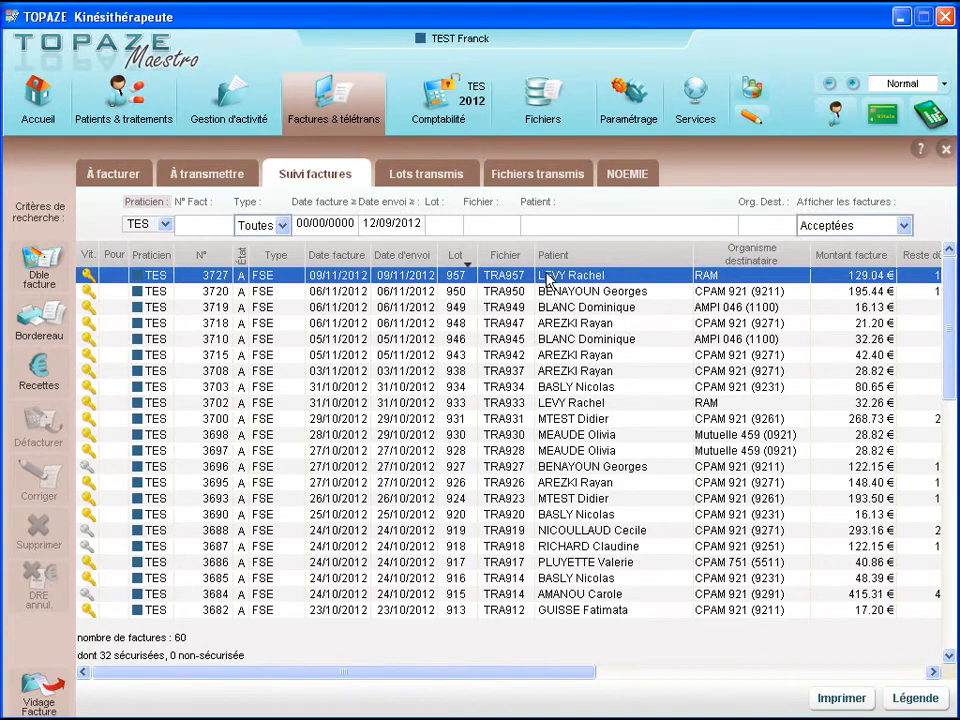
Create a receipt in the accounting income entries for the unpaid invoice of the first patient in the selection list
click(441, 97)
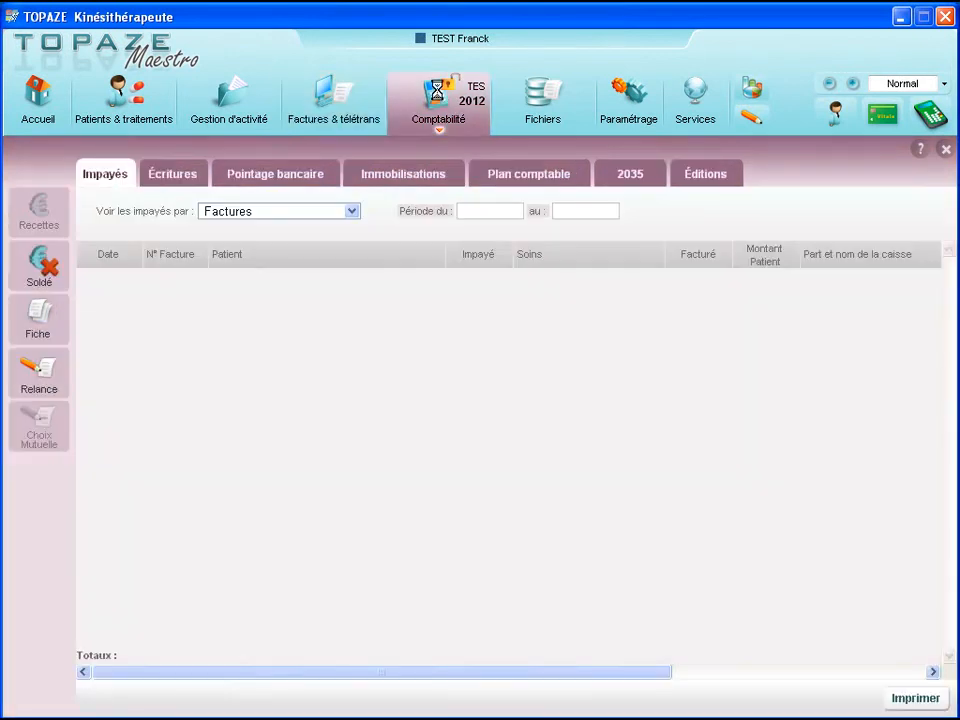
click(168, 177)
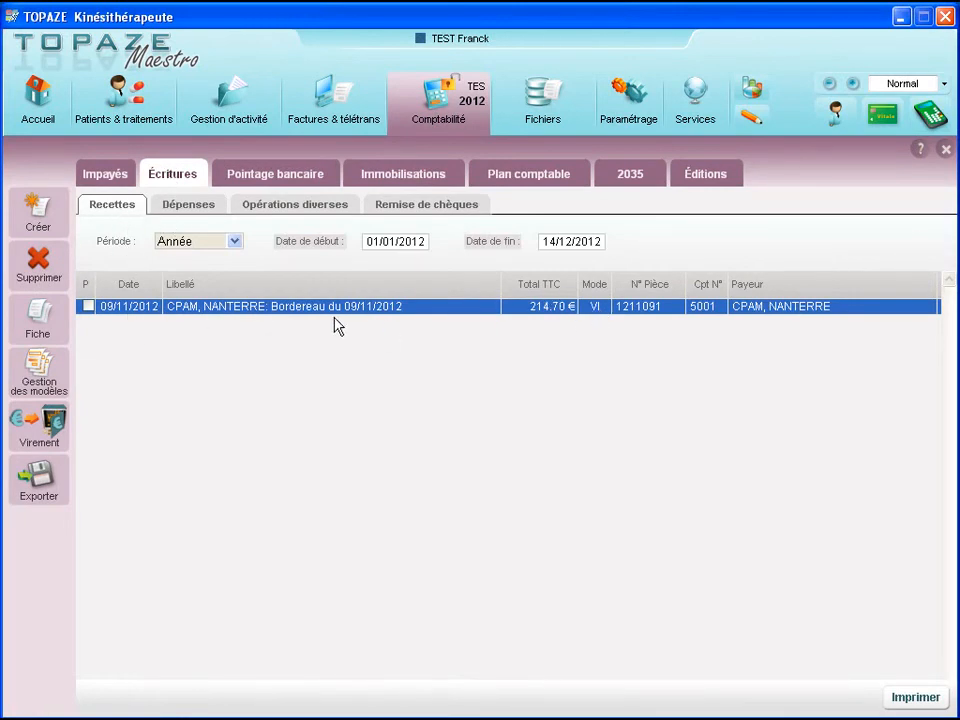
click(38, 212)
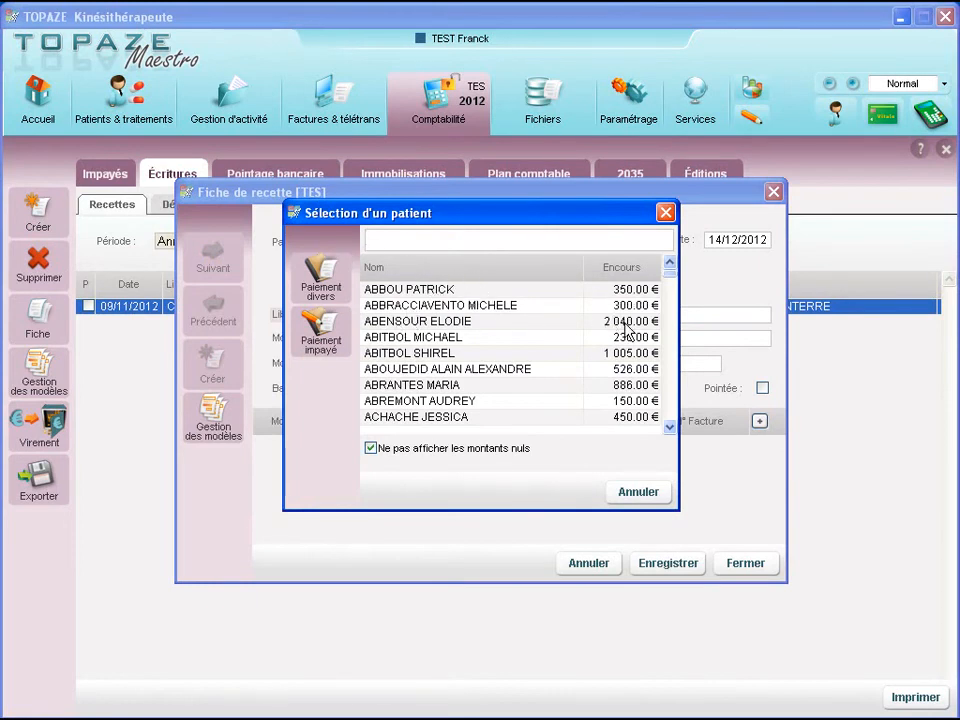
click(418, 292)
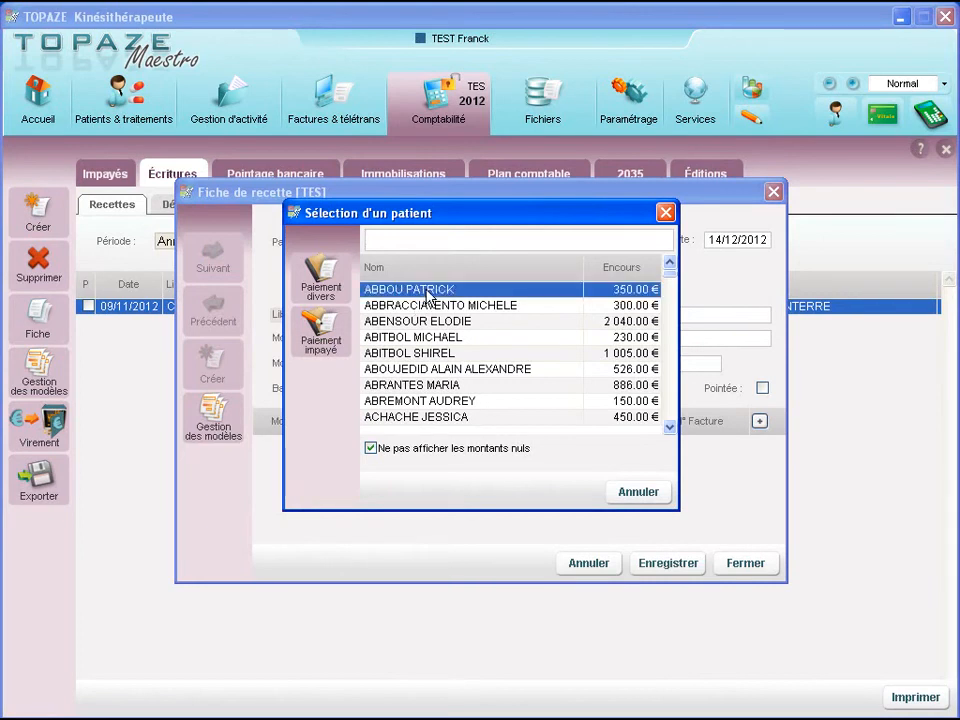
click(321, 330)
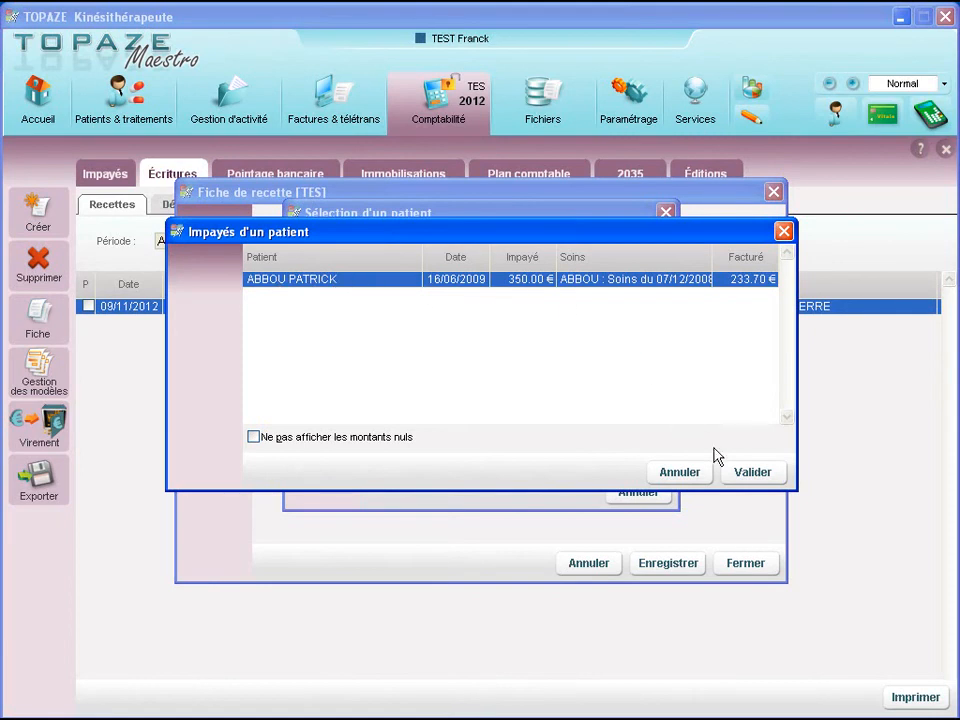
click(745, 476)
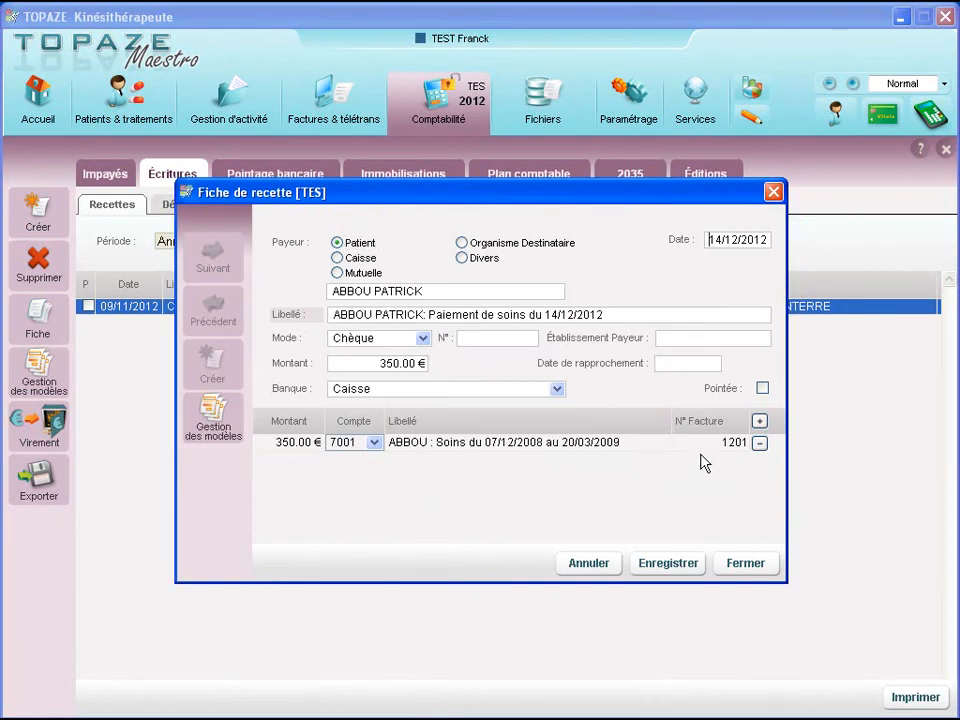
Date the patient receipt 01/10/2012, enter cheque number 123456 and paying establishment BNP, choose Compte bancaire professionnel as the bank, and save it
click(731, 243)
text(0)
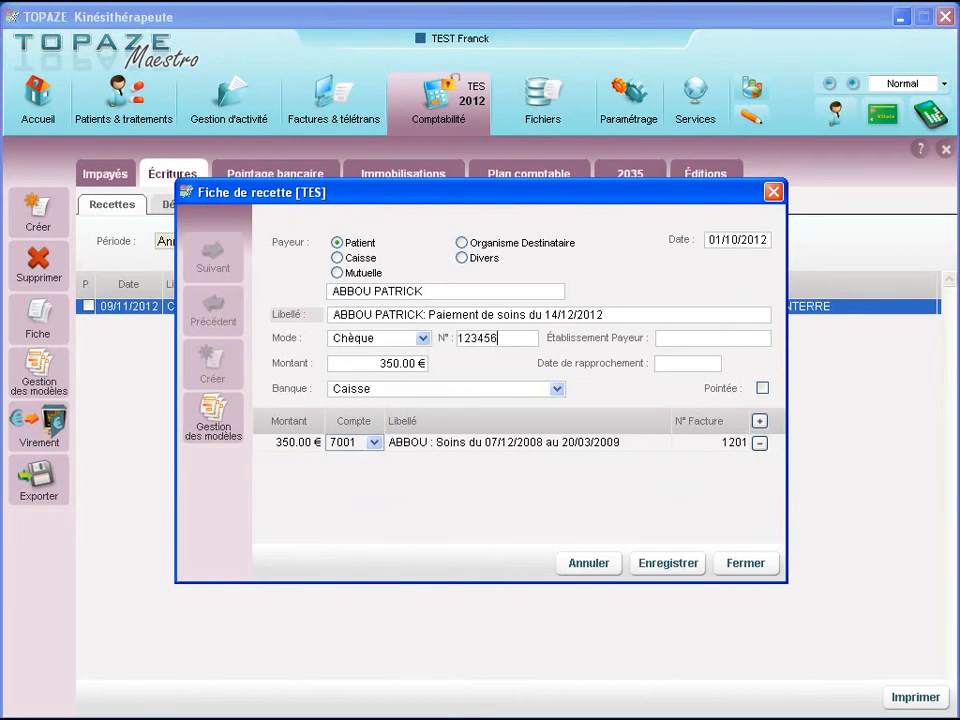
click(702, 341)
text(BN)
click(418, 390)
click(446, 421)
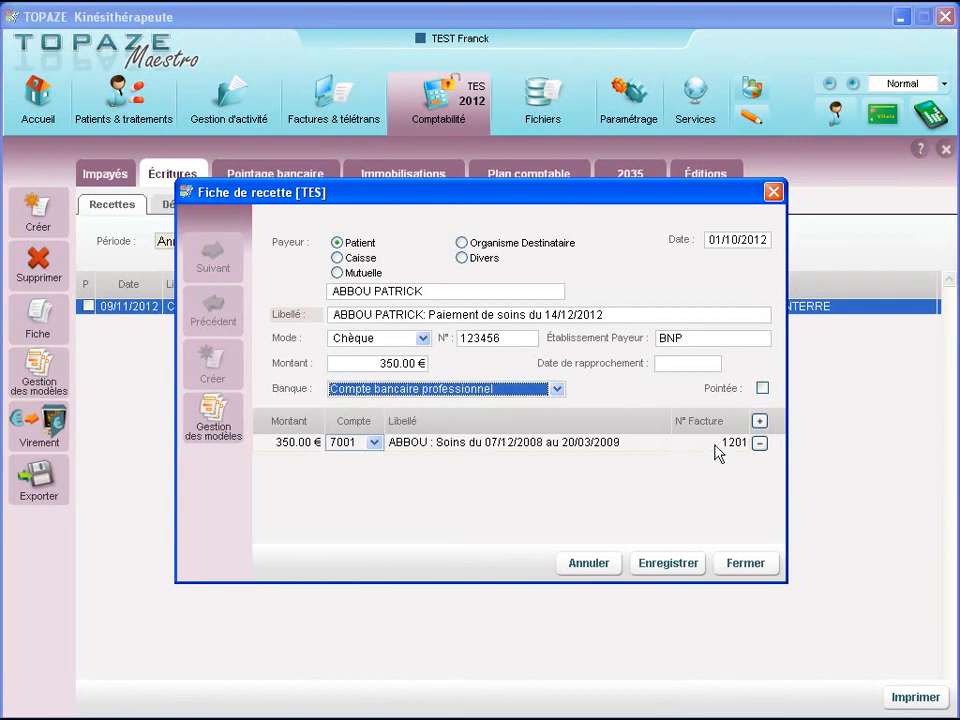
click(670, 565)
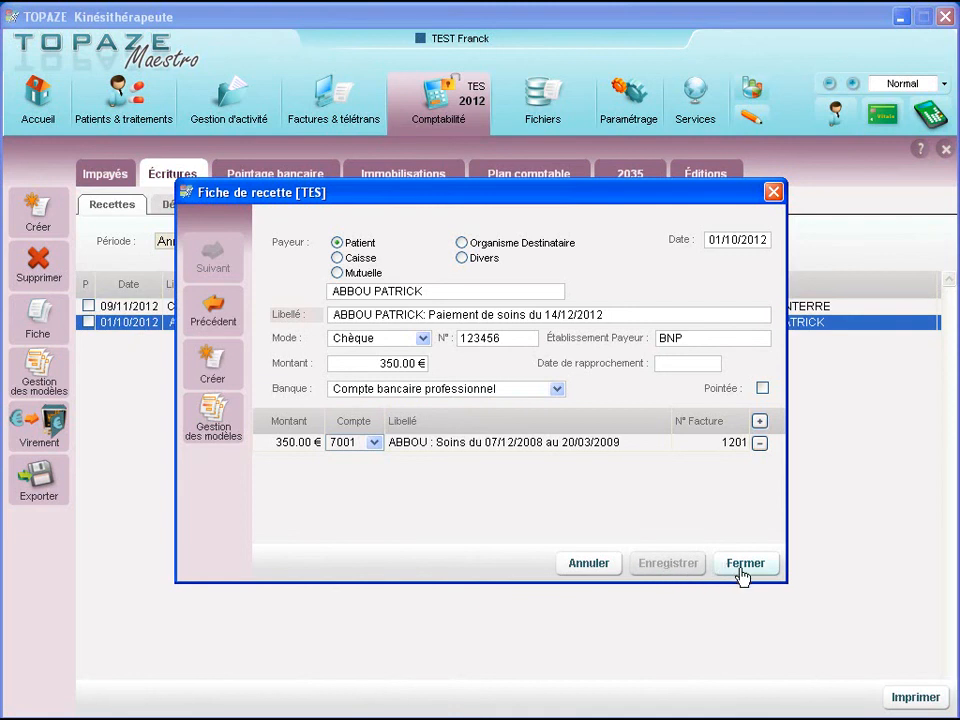
click(745, 564)
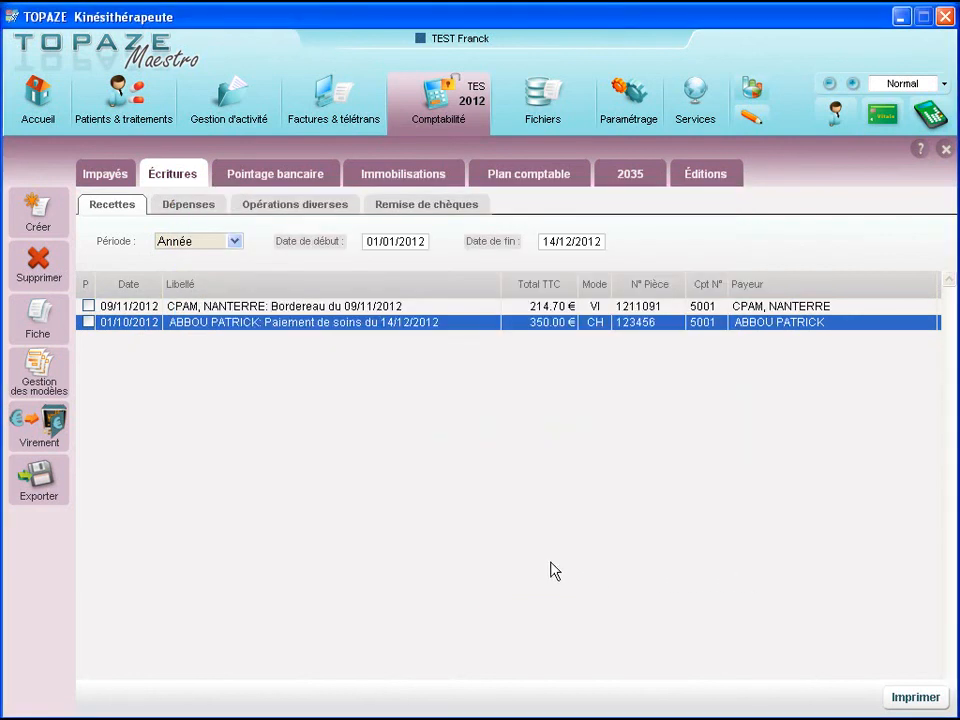